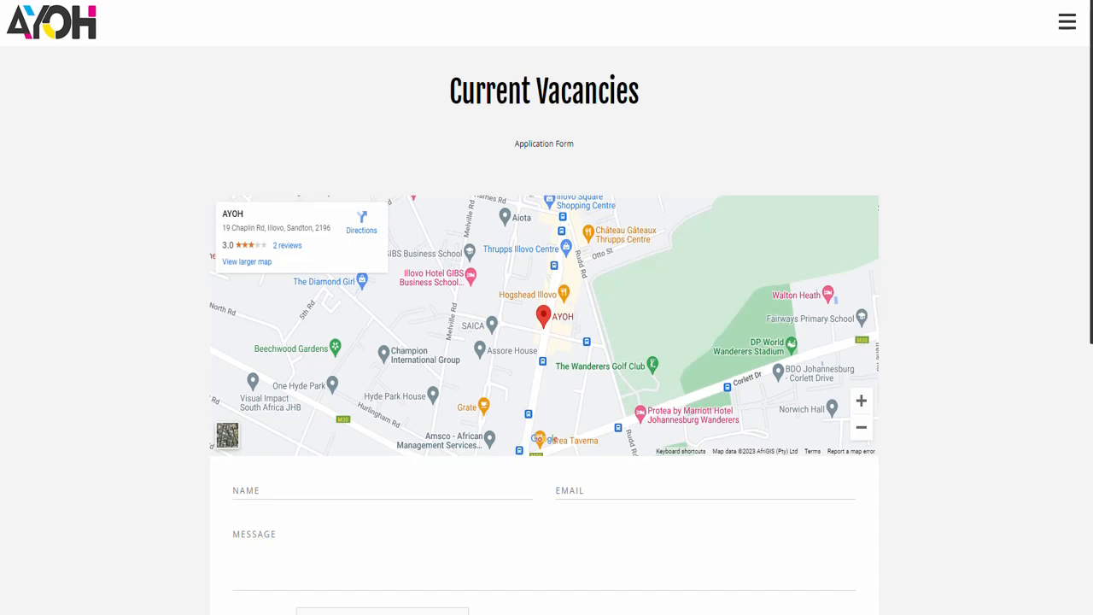
- Open the application form from the Current Vacancies page
left_click(548, 147)
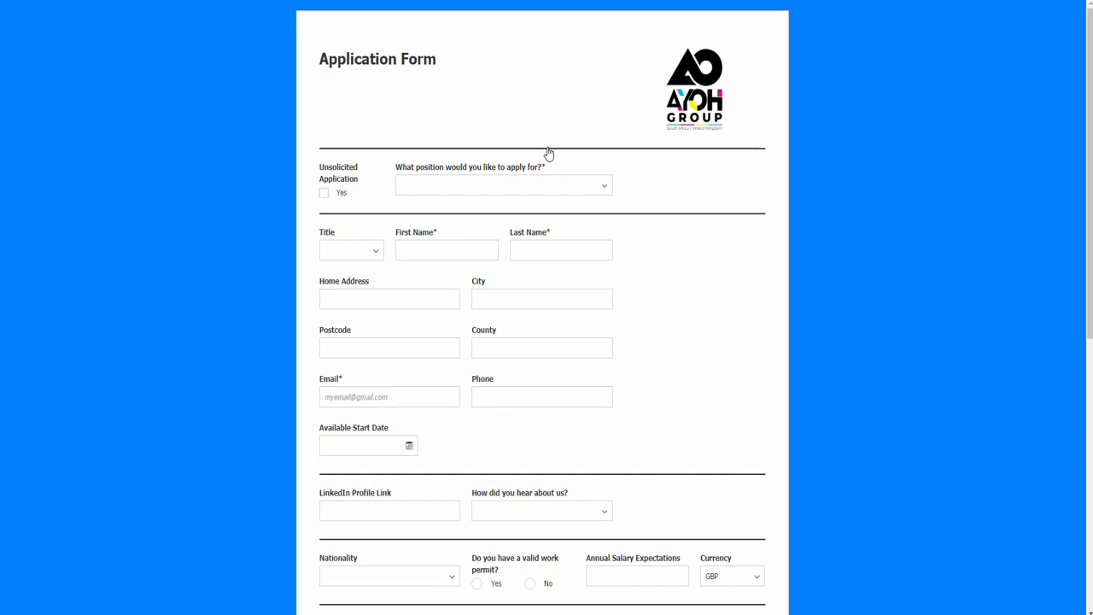
left_click(325, 193)
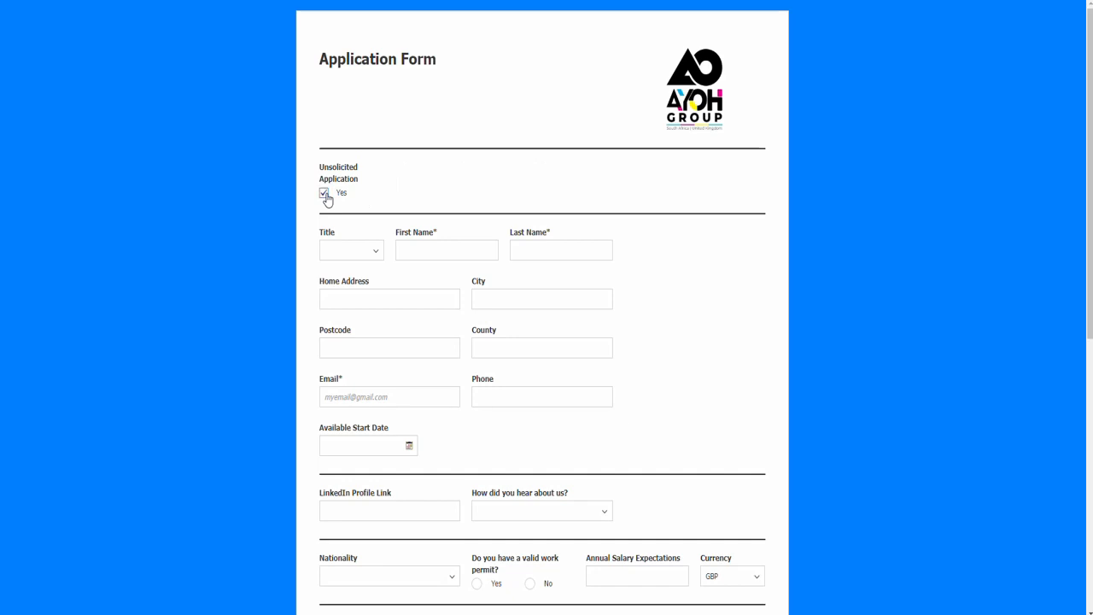
left_click(324, 193)
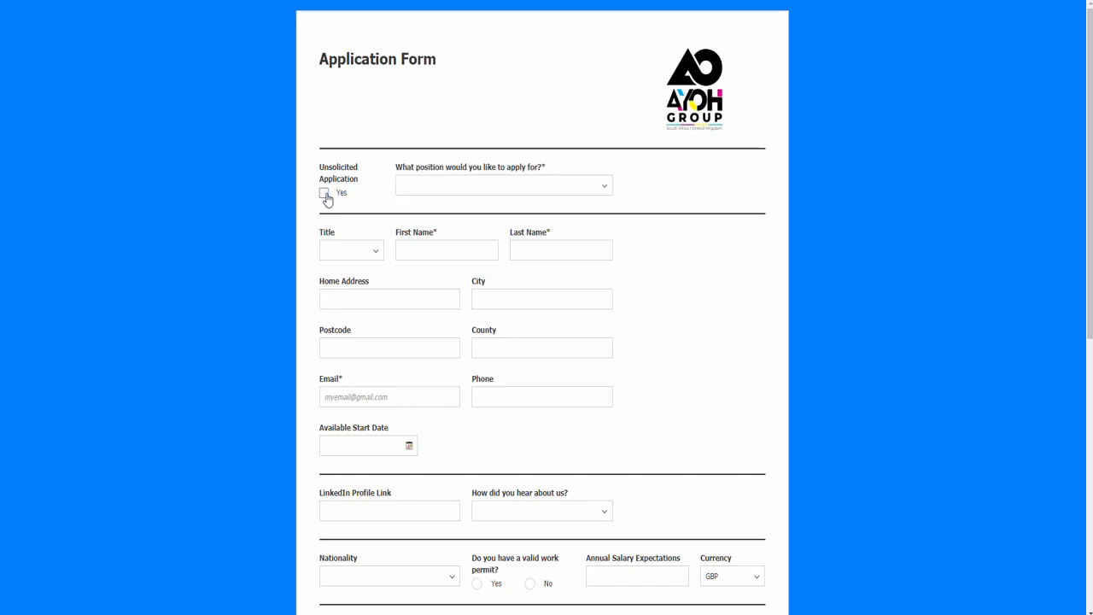
- Select Head Of Sales as the position to apply for
left_click(604, 186)
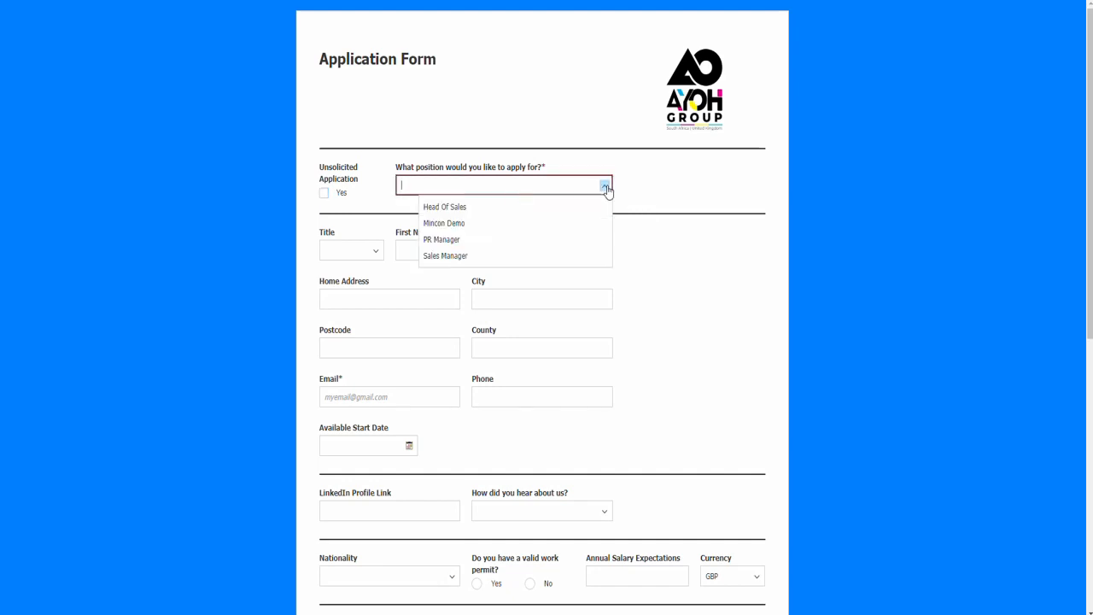
left_click(445, 210)
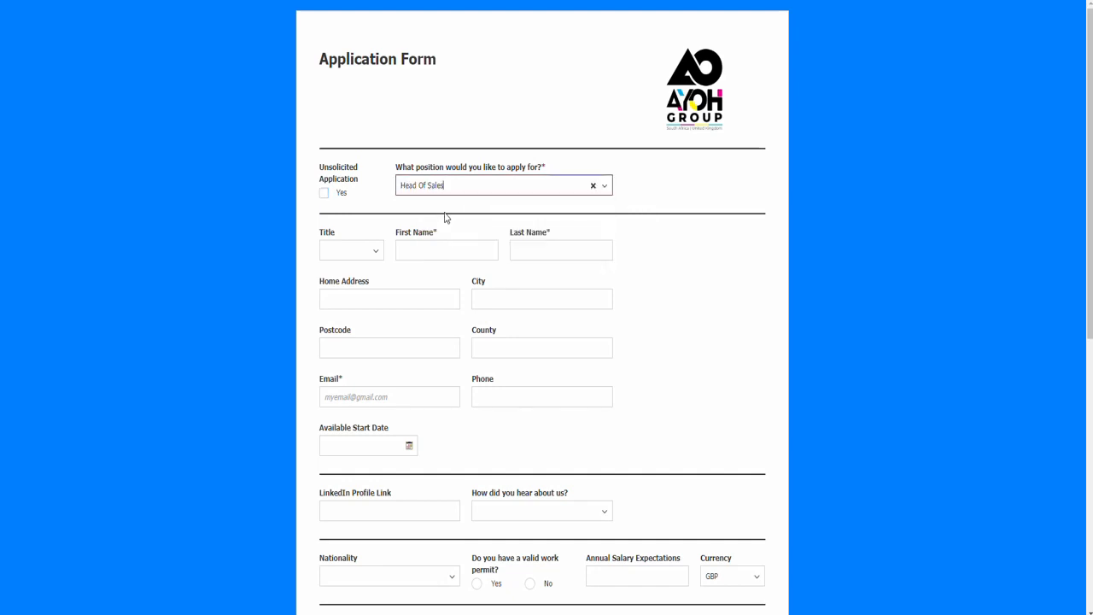
left_click(705, 291)
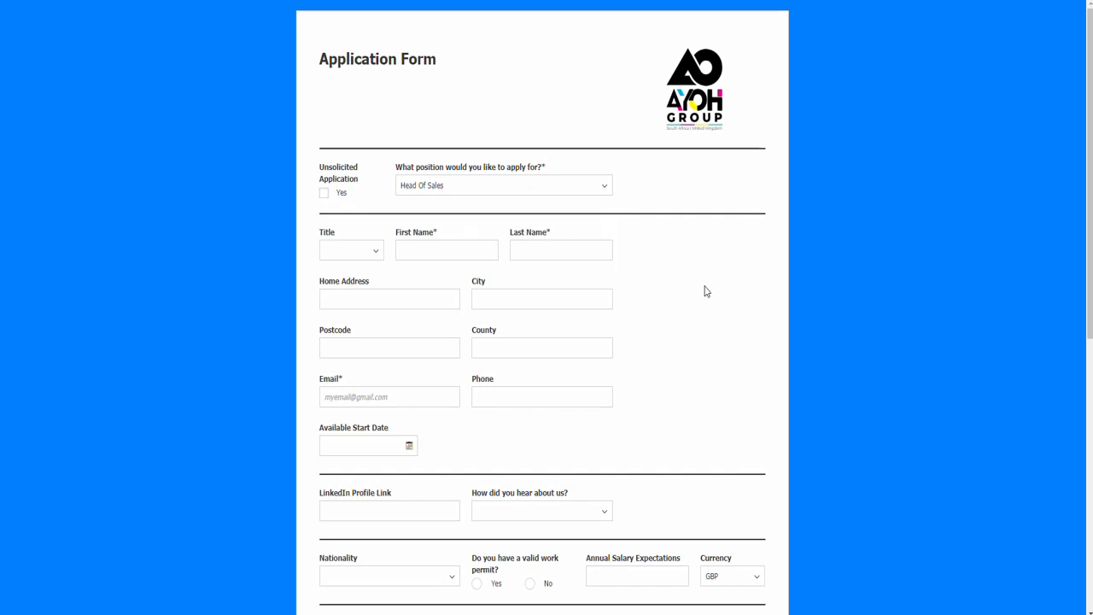
- Set the title to Mr. and fill in the applicant's first and last name
left_click(376, 252)
left_click(355, 269)
left_click(428, 252)
key("Tab")
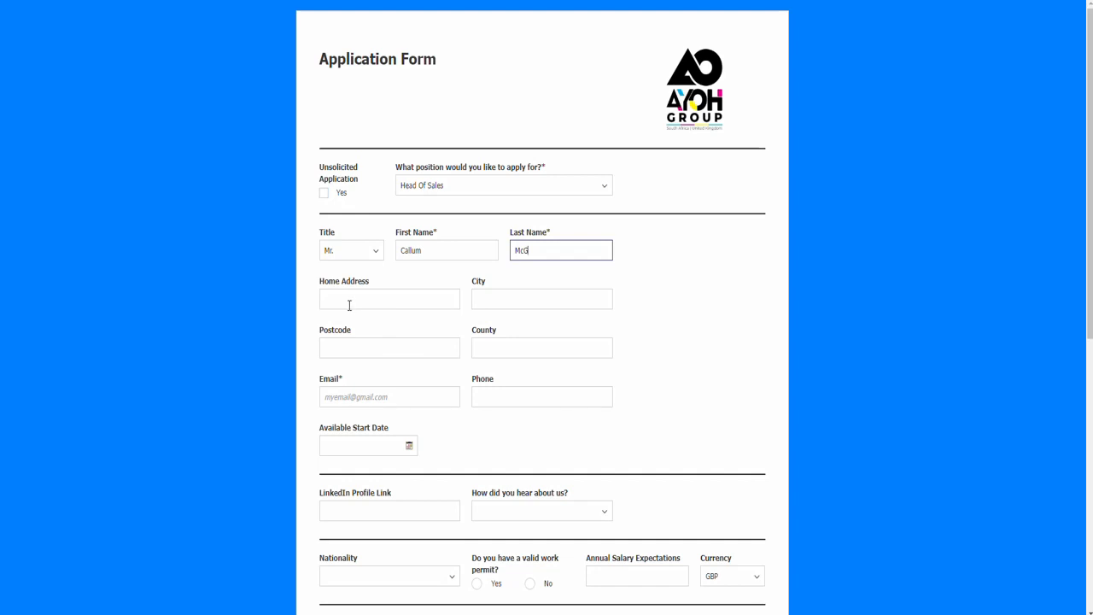
- Enter the applicant's e-mail address in the Email field
scroll(389, 329, "down", 2)
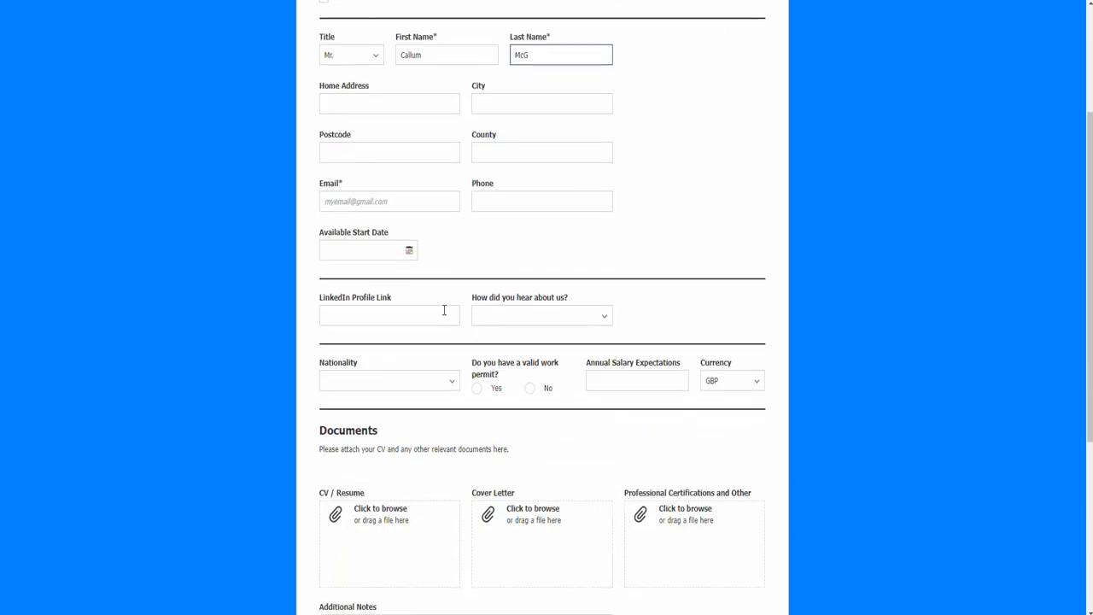
left_click(415, 203)
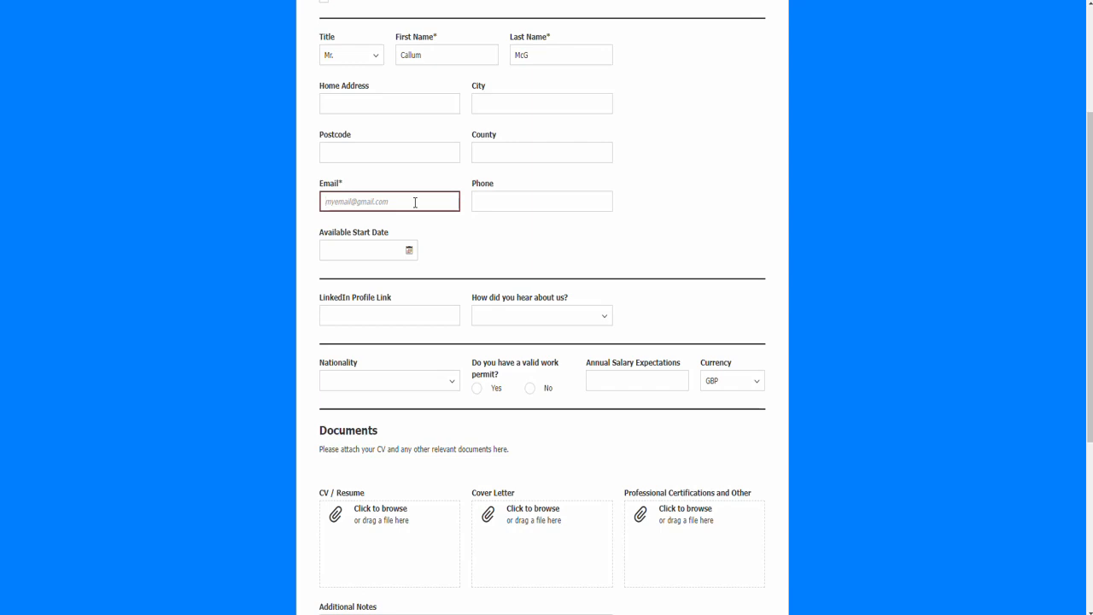
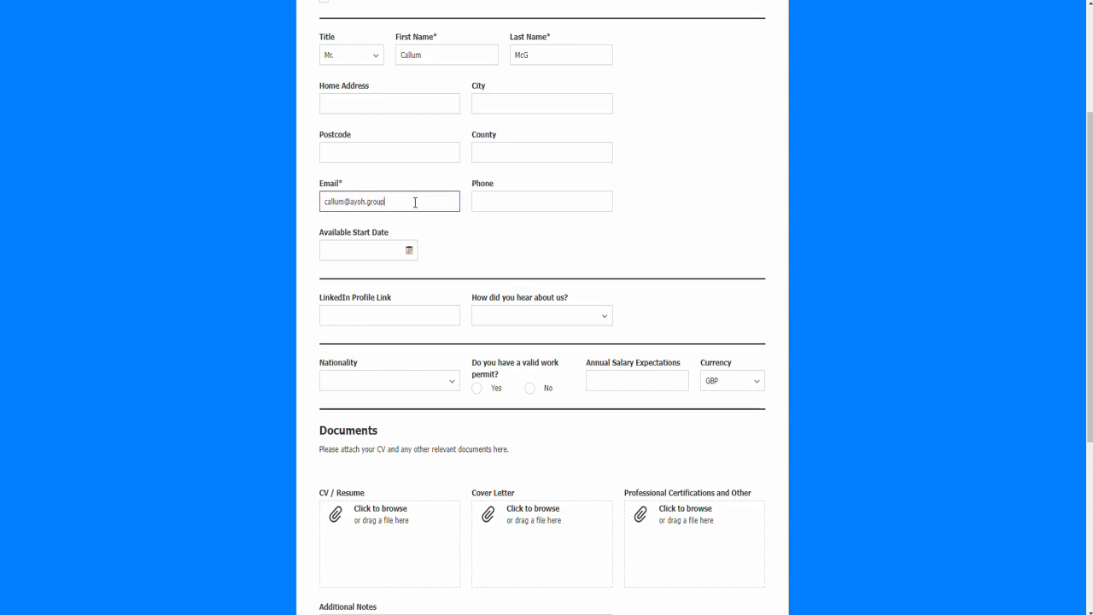
- Set How did you hear about us to Friend
left_click(506, 209)
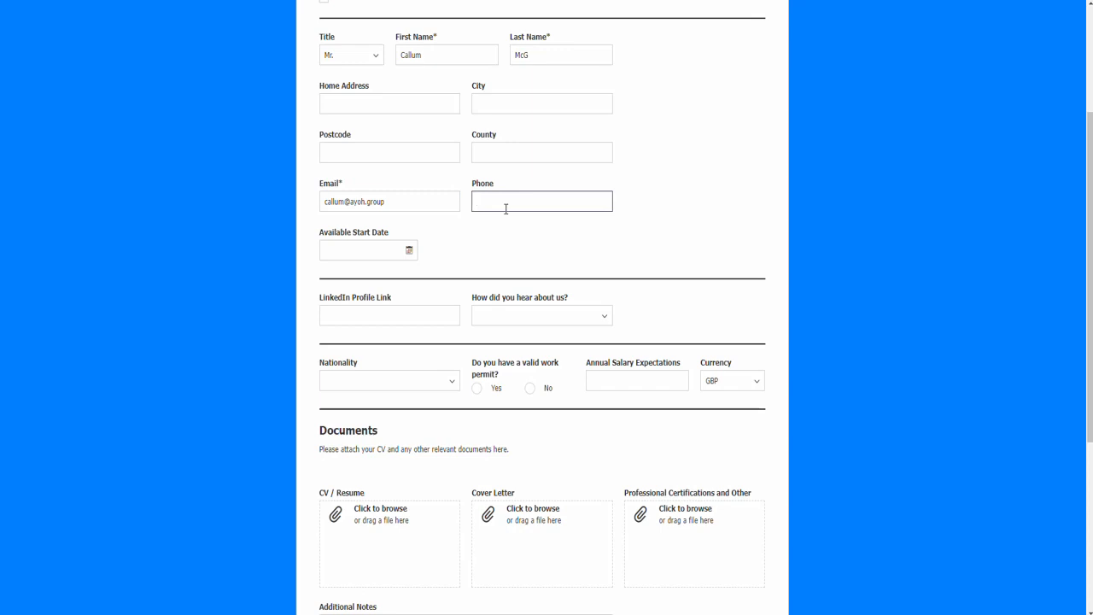
left_click(606, 317)
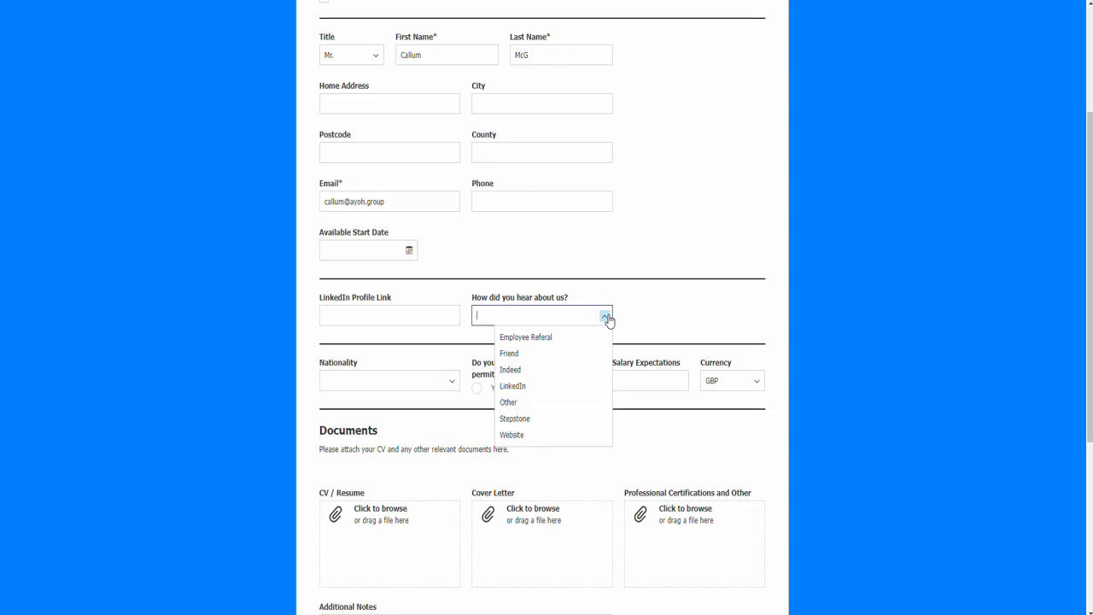
left_click(509, 353)
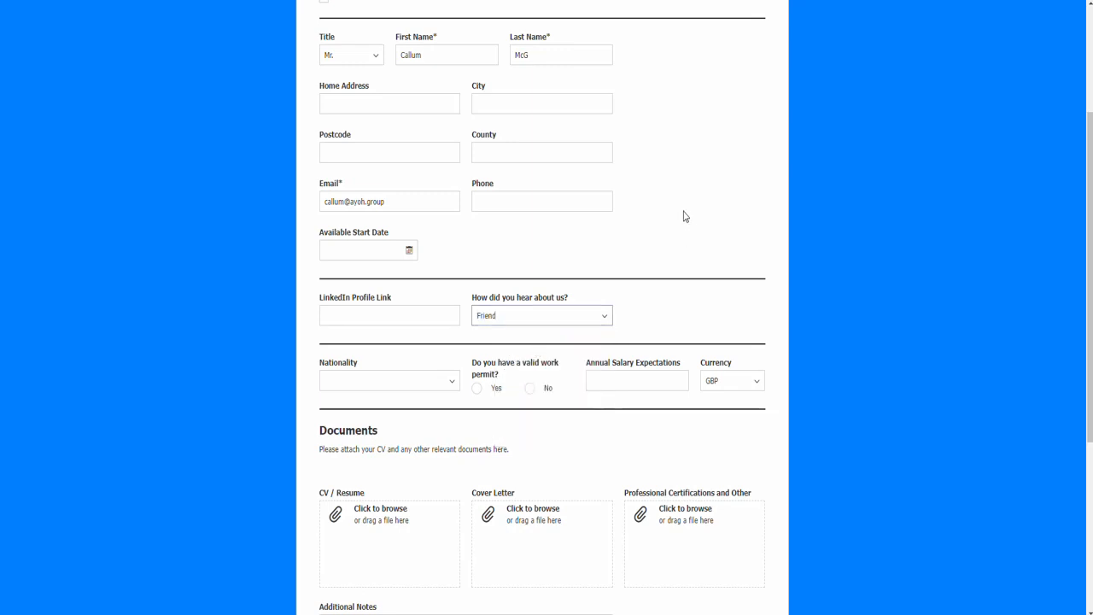
- Accept the data privacy statement approval and submit the application form
scroll(693, 217, "down", 3)
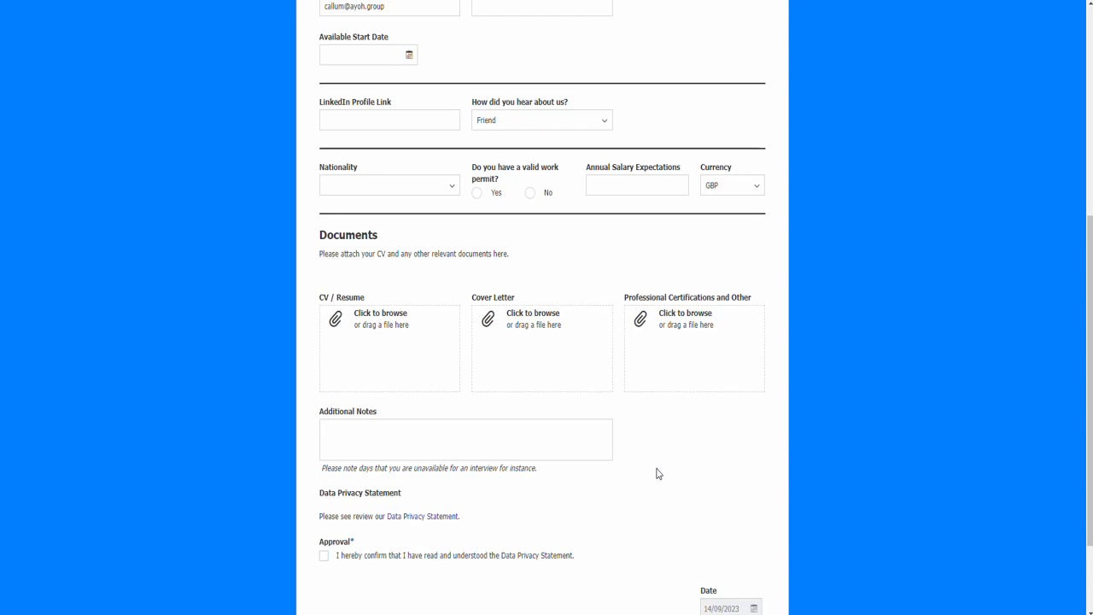
scroll(658, 472, "down", 2)
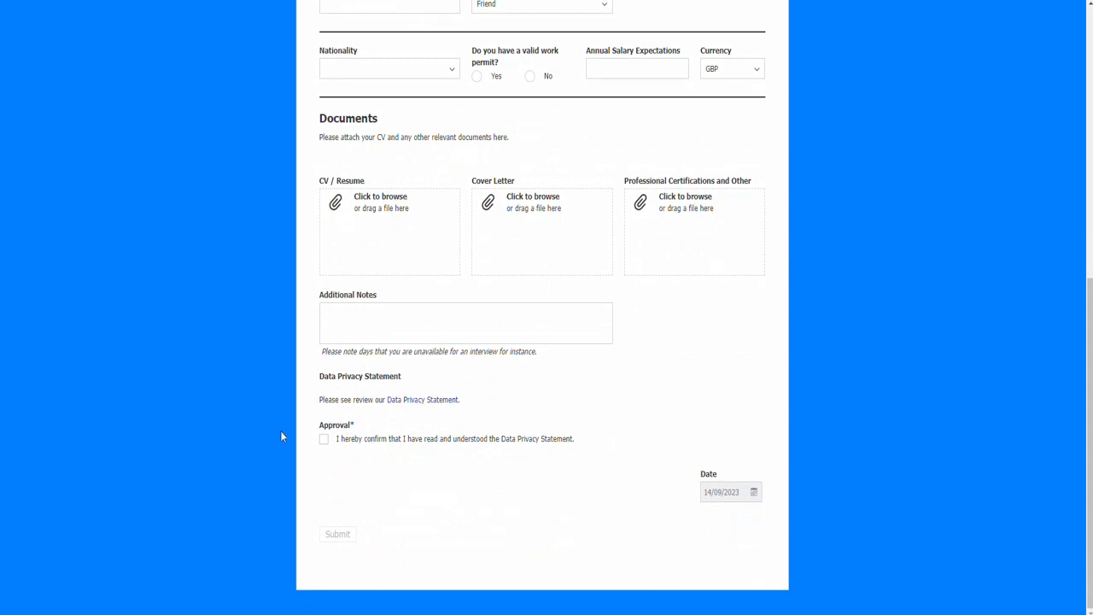
left_click(322, 441)
left_click(337, 535)
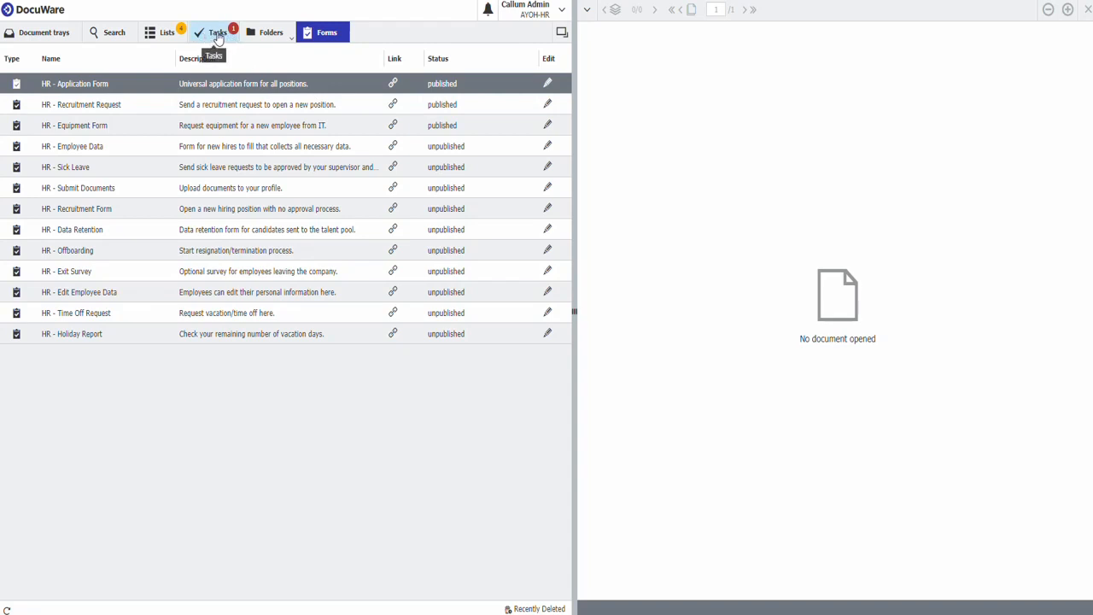
- Open the task list and select the Application Decision task for the new applicant
left_click(218, 35)
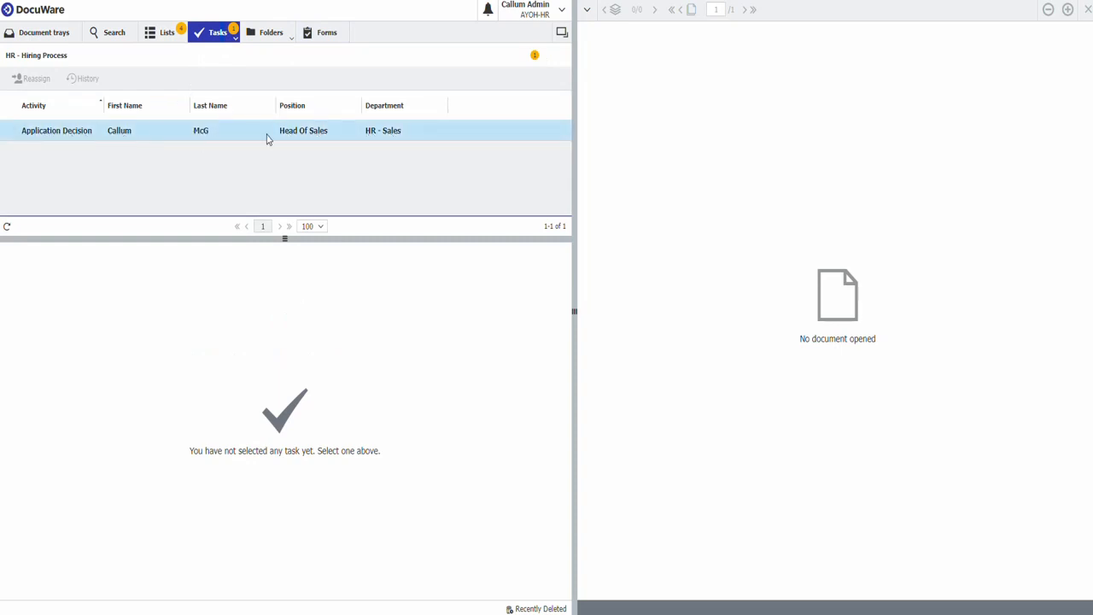
left_click(68, 134)
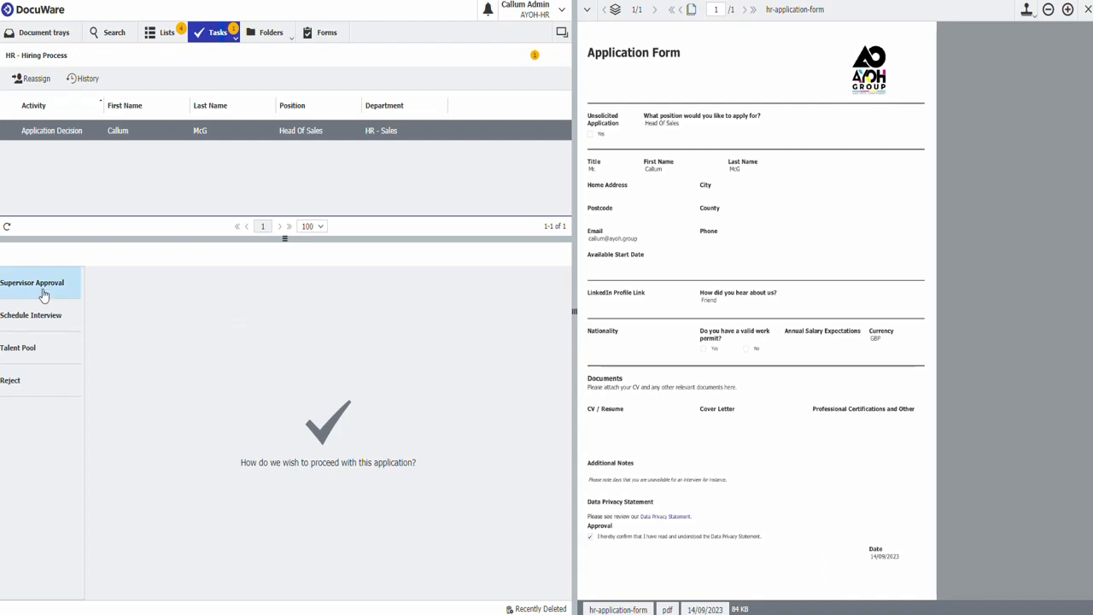
- Try the Reject option with Send Email to Applicant set to Yes
left_click(38, 389)
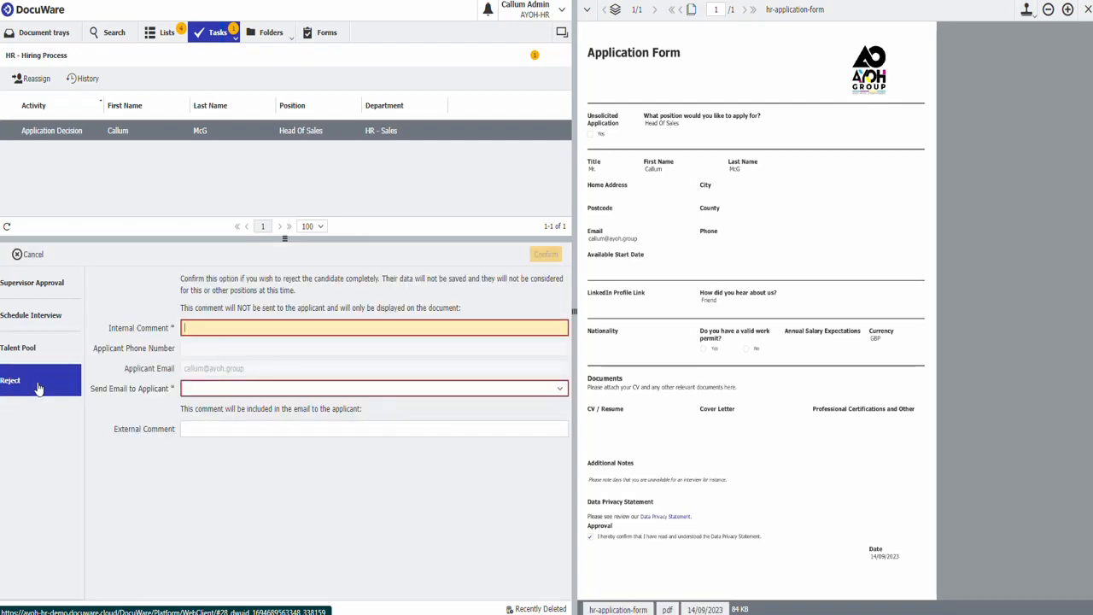
left_click(242, 389)
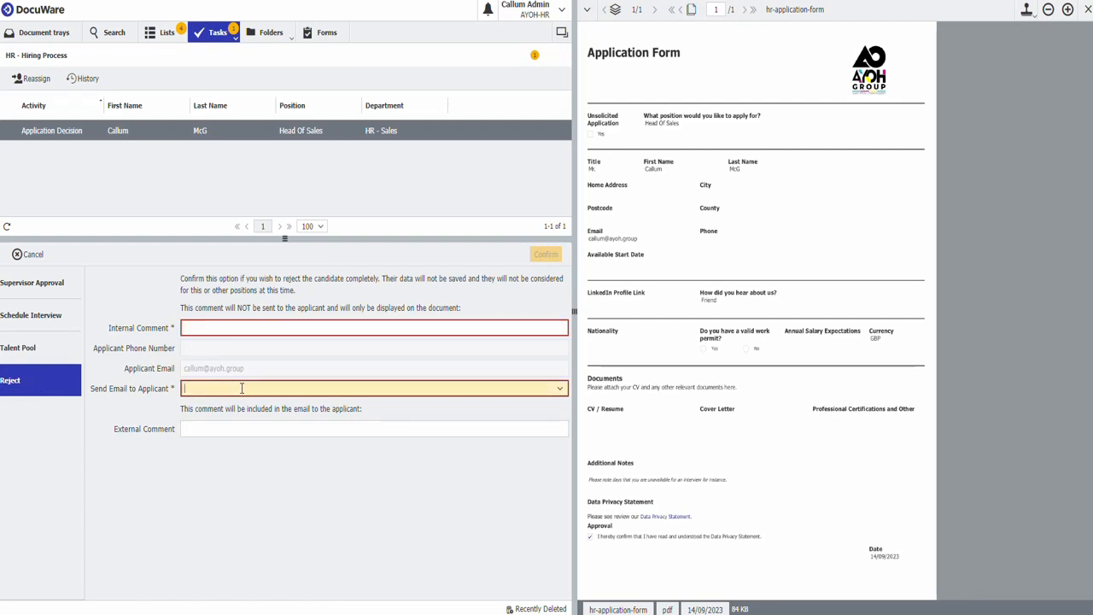
left_click(242, 389)
left_click(229, 408)
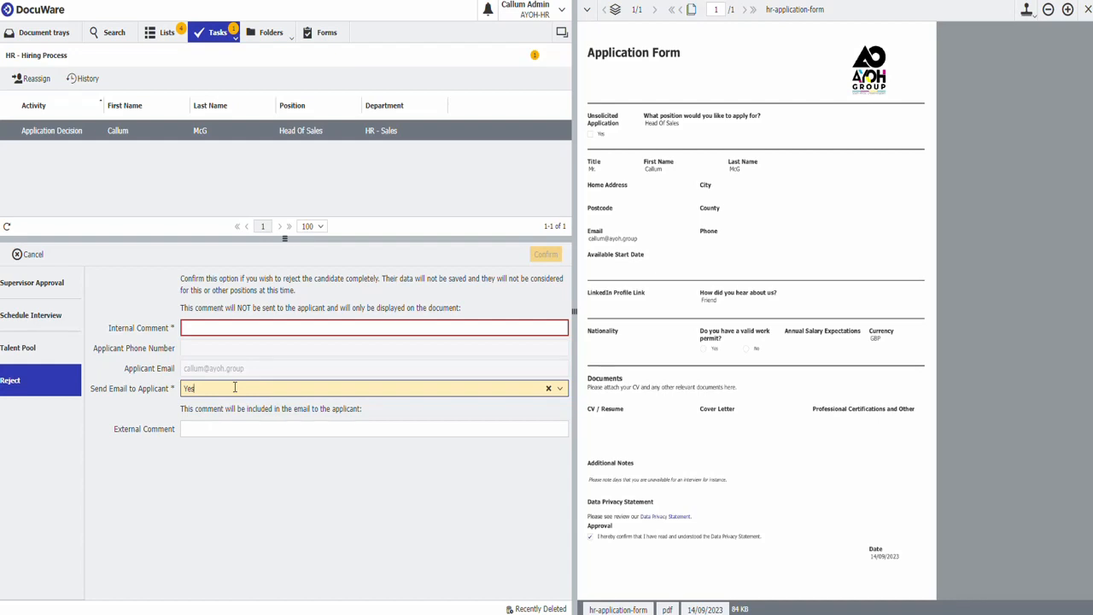
left_click(225, 428)
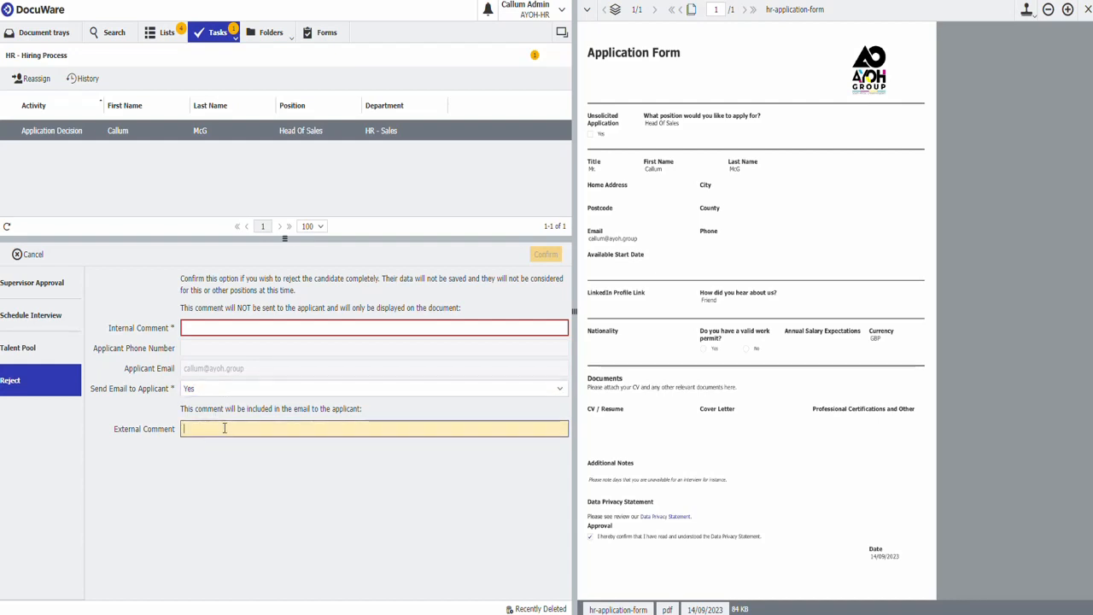
type("pdf")
double_click(218, 429)
key("BackSpace")
- Choose Schedule Interview and set the interview date to 15/09/2023 15:00
left_click(26, 348)
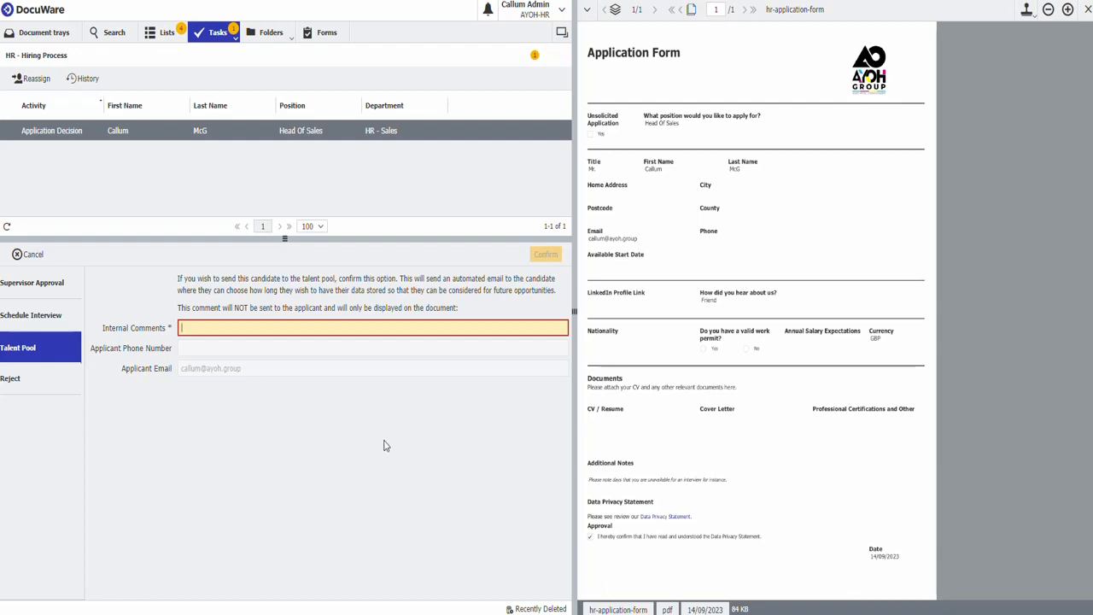
left_click(34, 309)
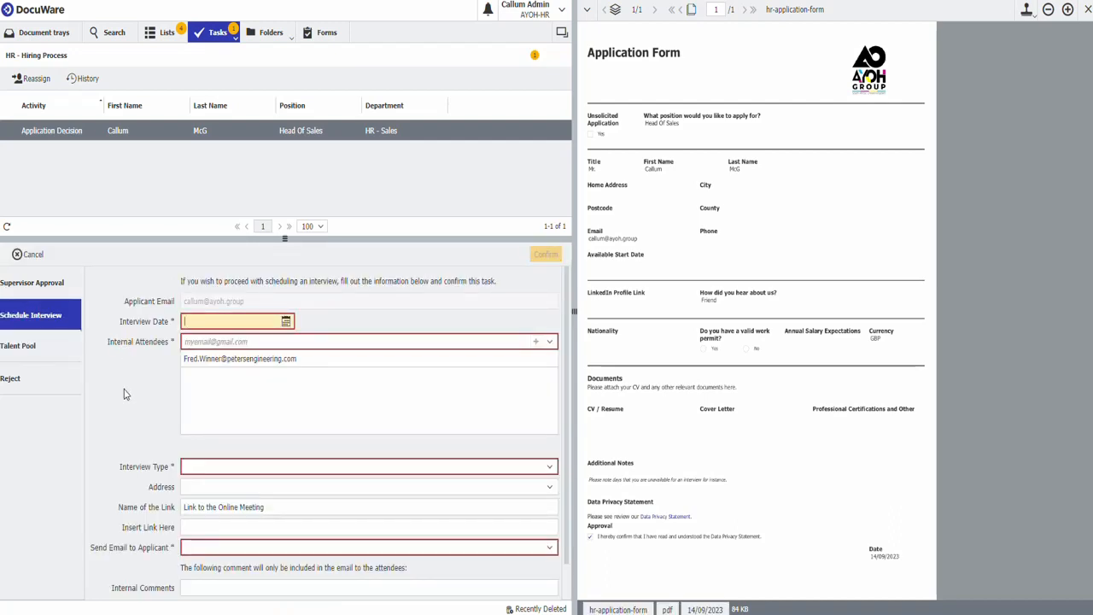
left_click(287, 323)
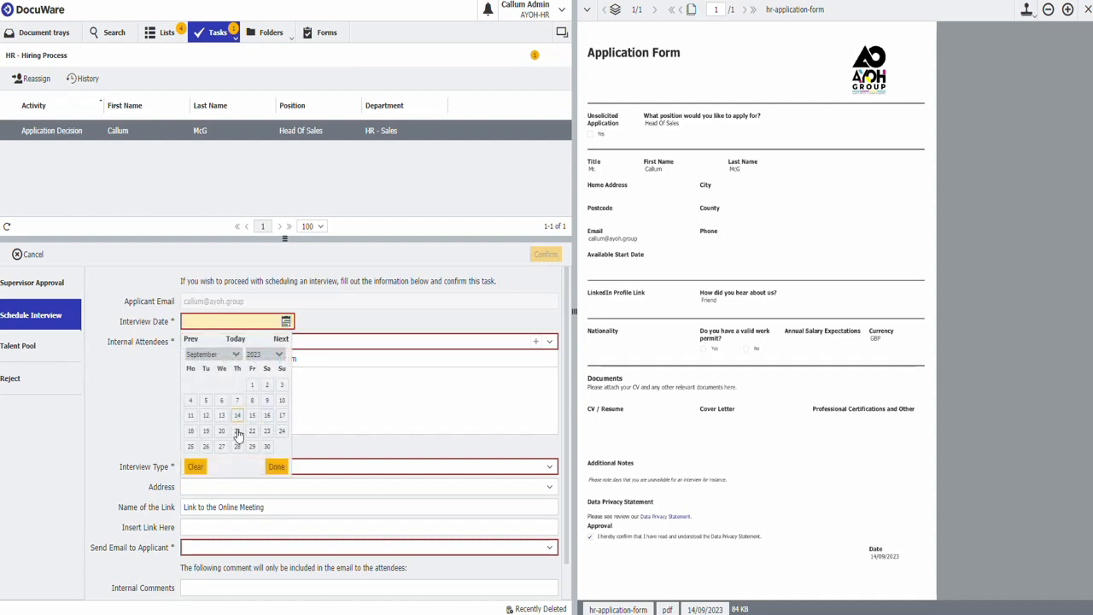
left_click(252, 416)
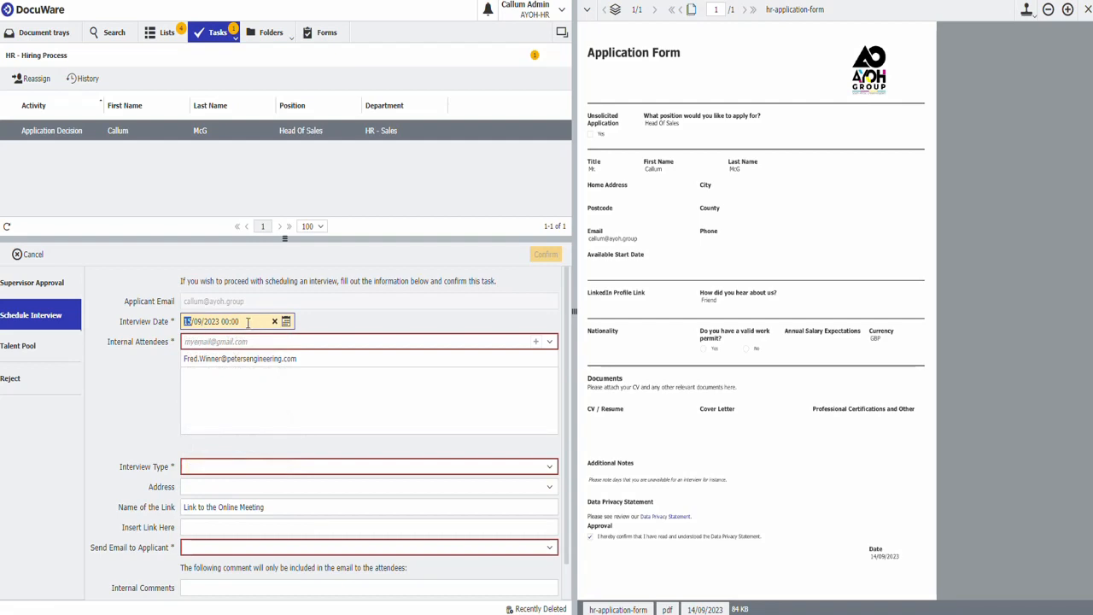
double_click(223, 322)
type("0105")
left_click(227, 322)
type("15:00")
- Replace the internal attendee with the interviewer's e-mail address entered in lowercase
left_click(235, 342)
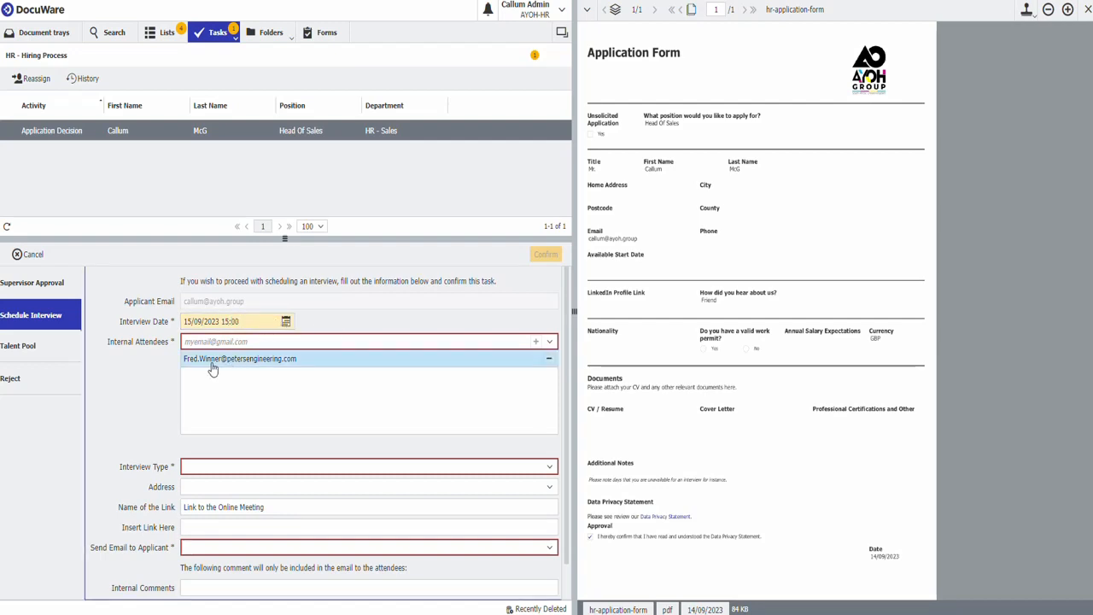
left_click(548, 343)
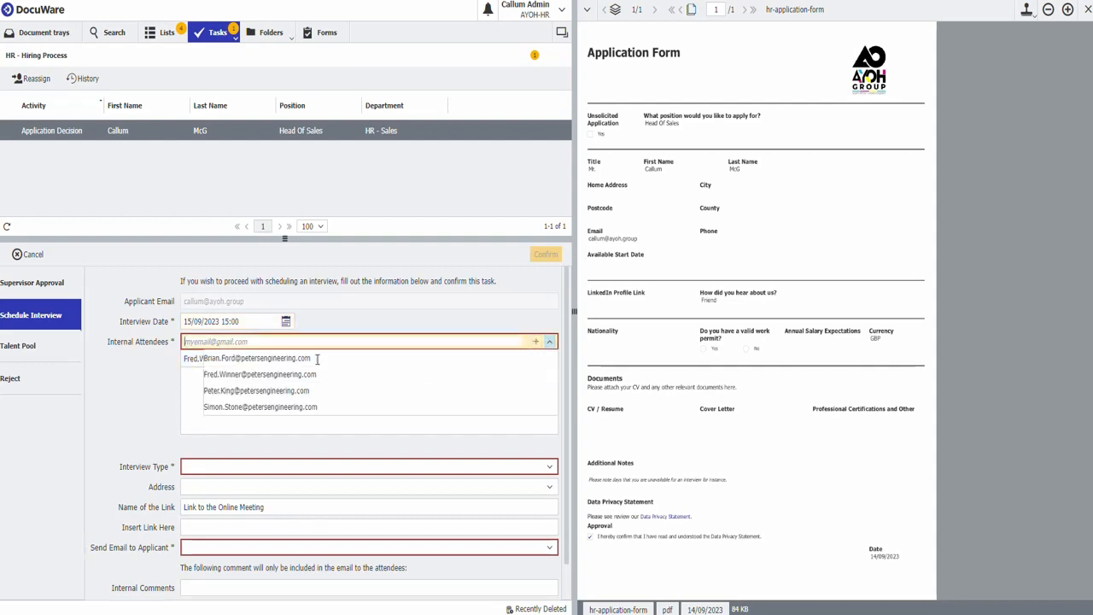
left_click(224, 361)
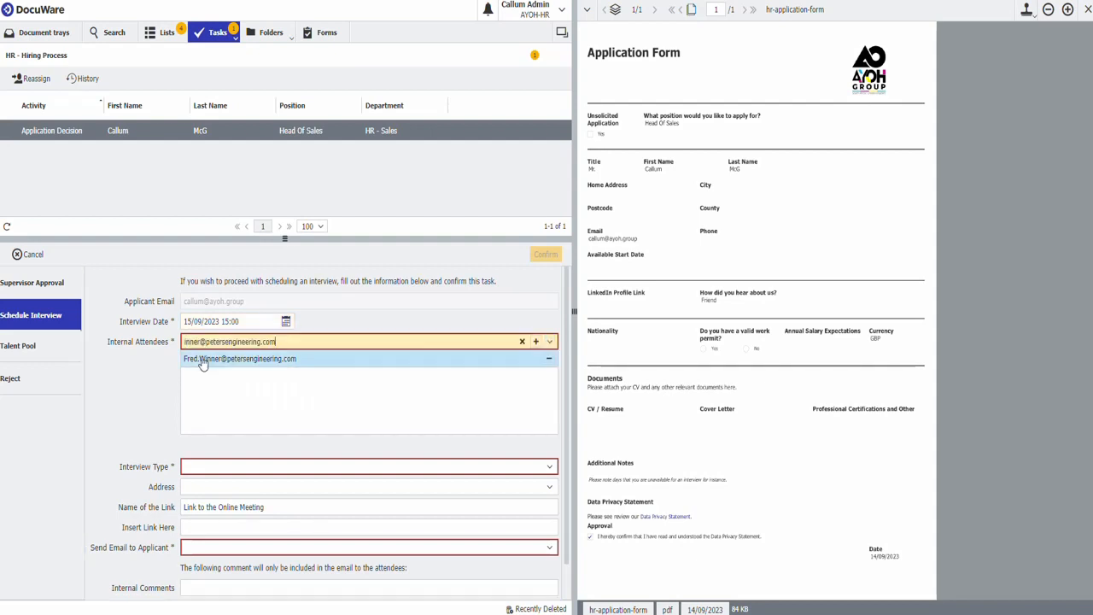
left_click(551, 358)
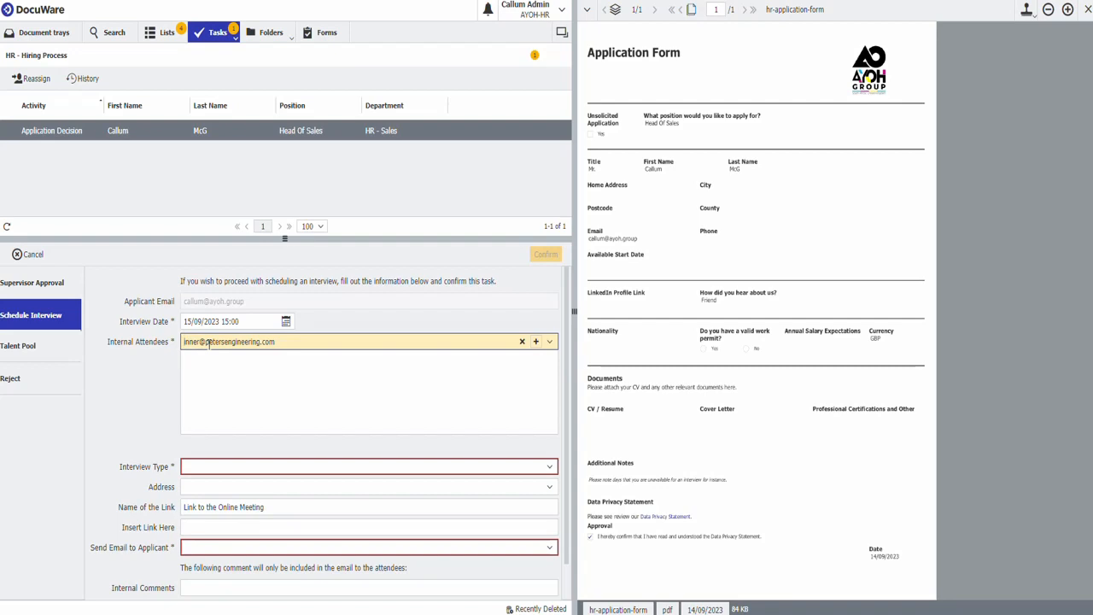
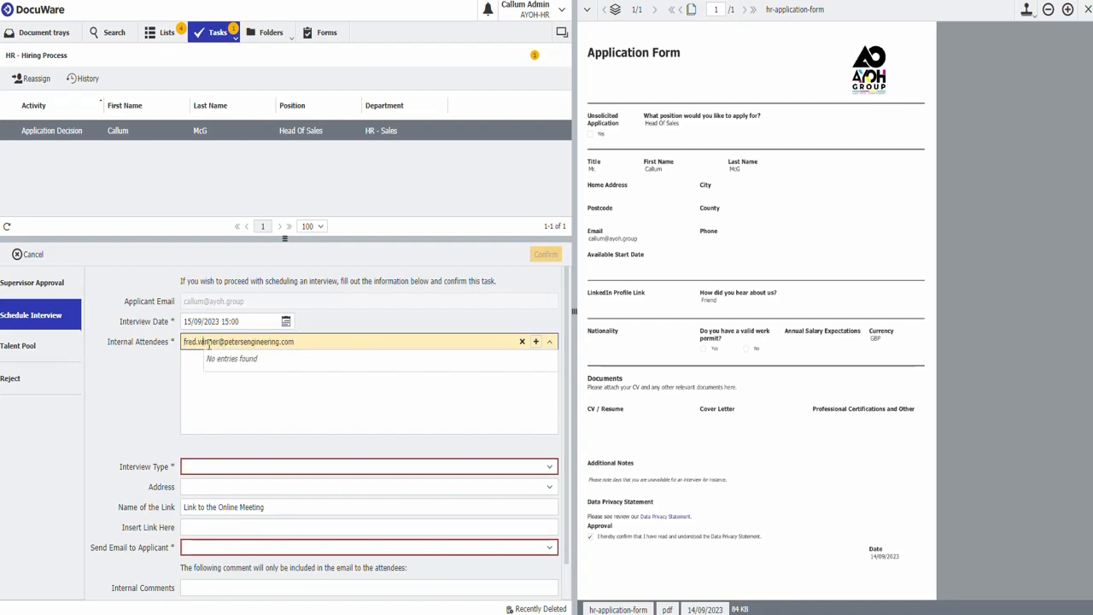
left_click(536, 342)
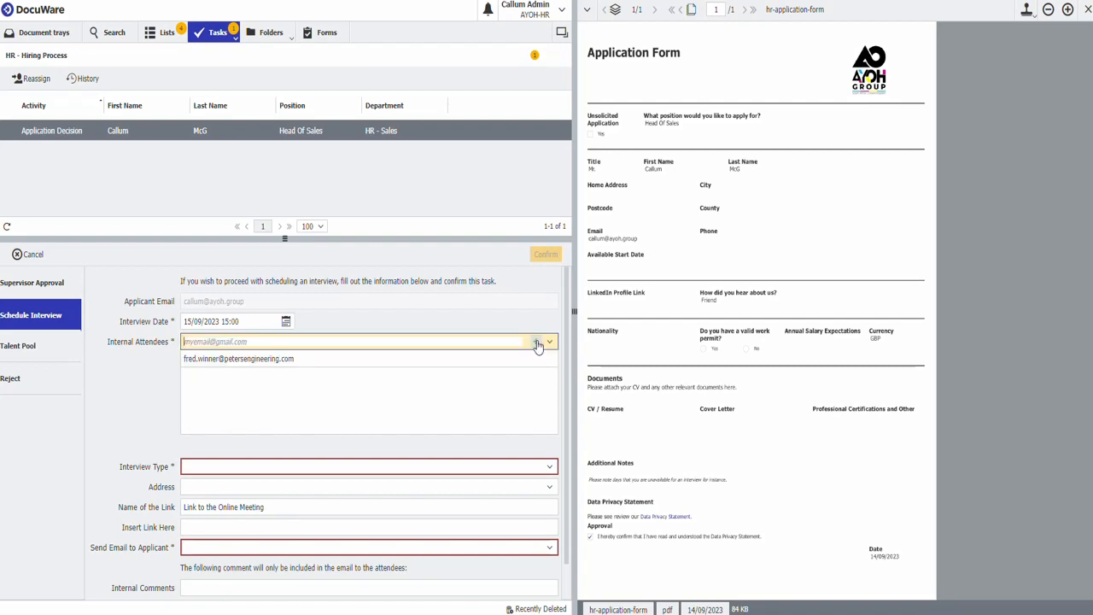
- Set the interview type to remote
scroll(533, 385, "down", 1)
left_click(529, 429)
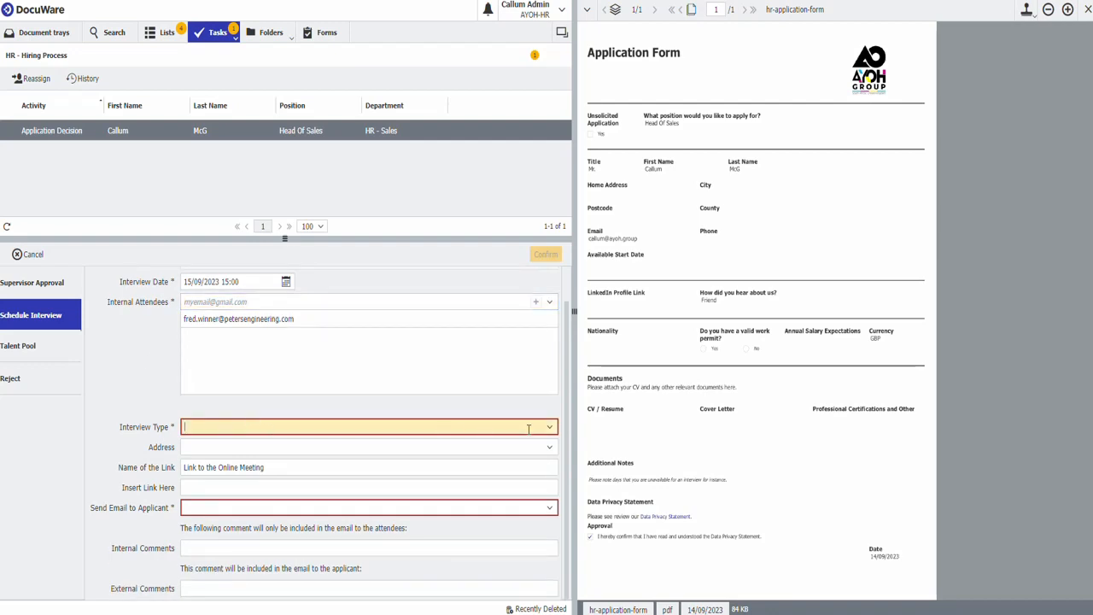
left_click(232, 461)
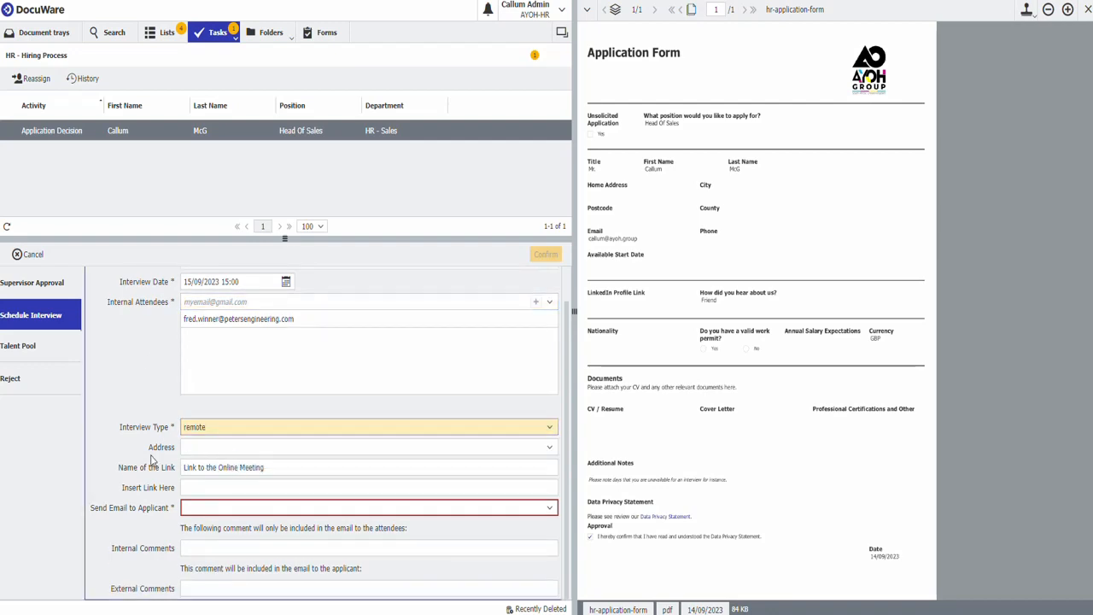
left_click(305, 446)
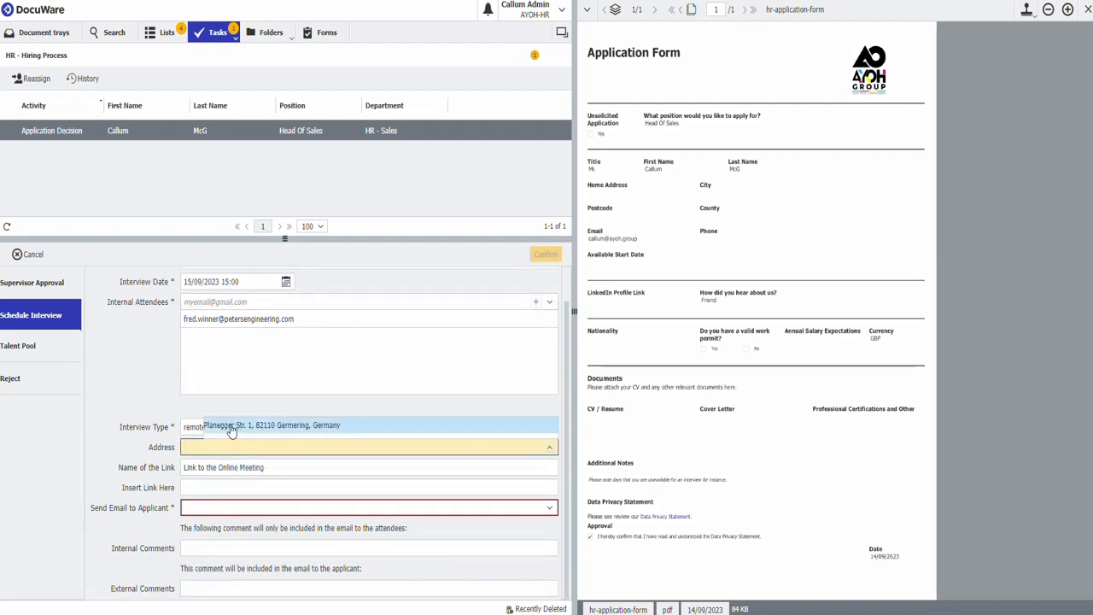
left_click(231, 426)
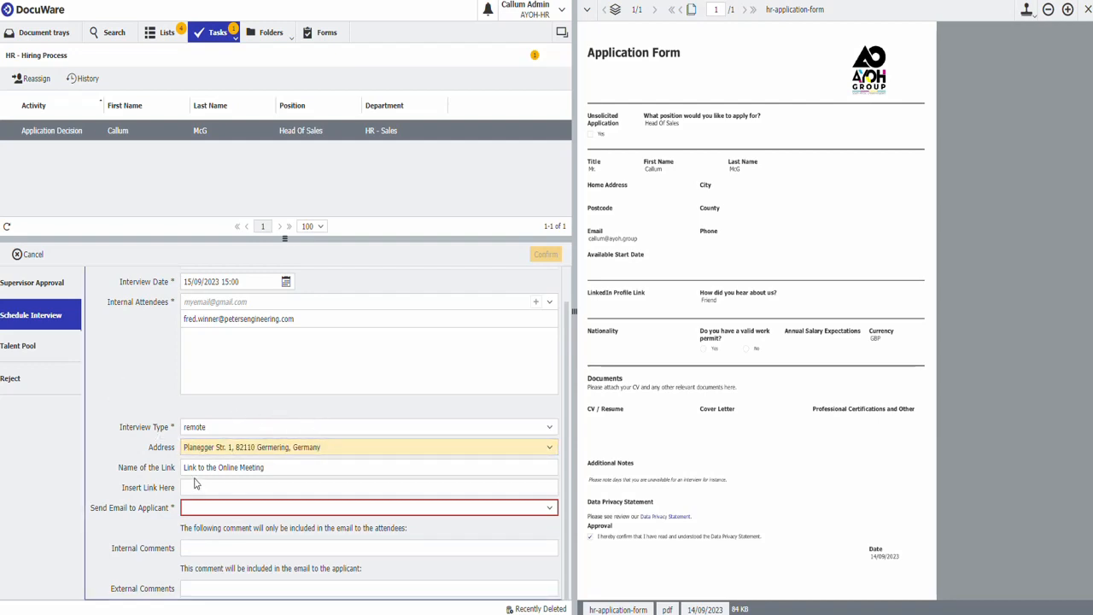
left_click(235, 487)
type("http")
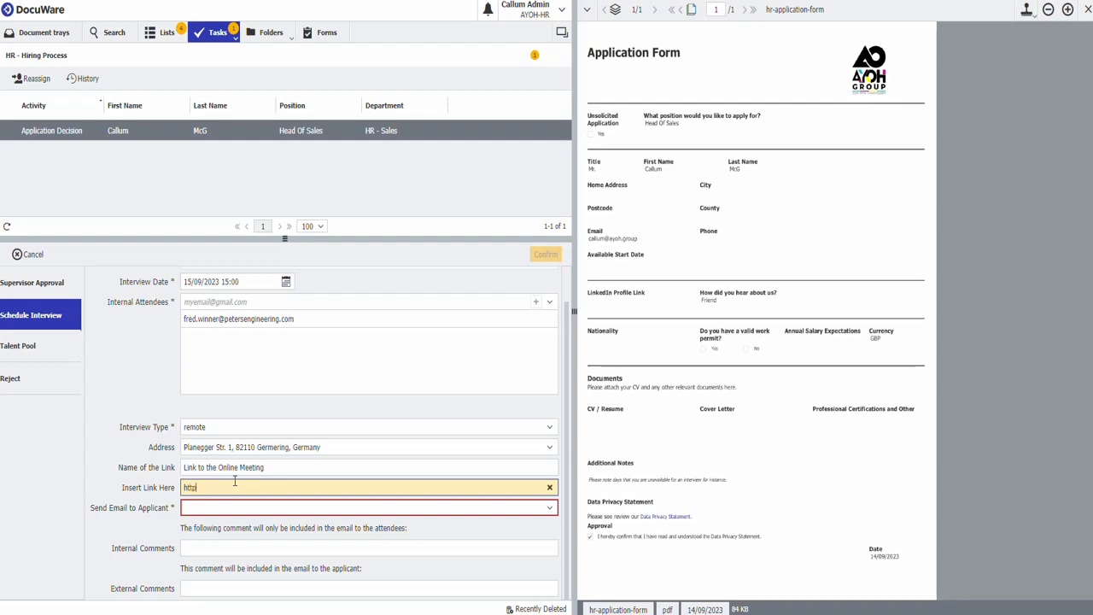
type("s://google.com")
key("Tab")
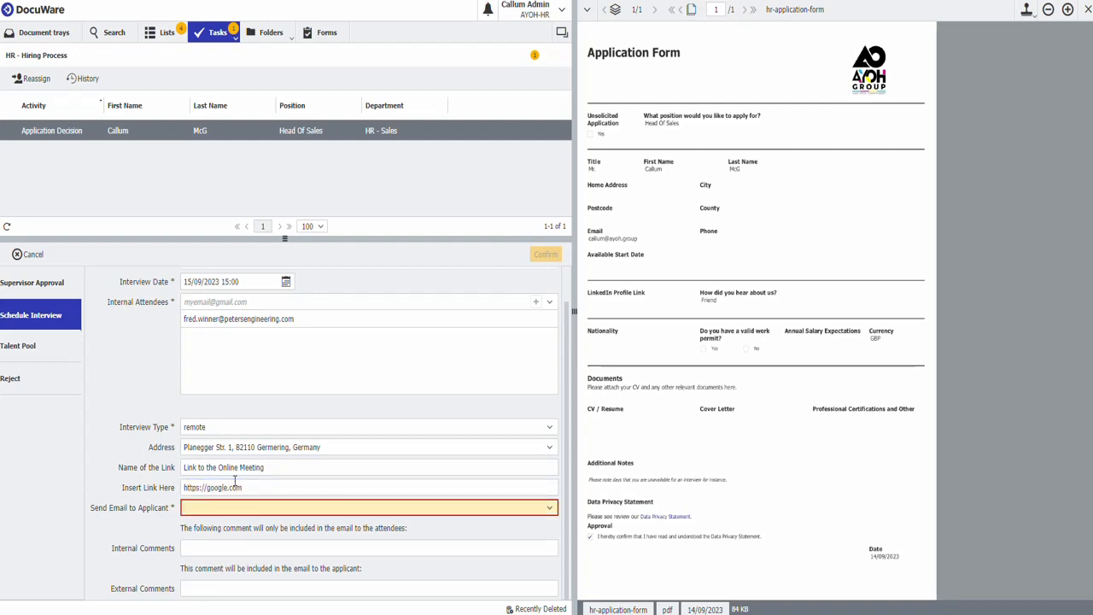
- Set Send Email to Applicant to Yes, add the external comment "Please ensure you bring a copy of your Driving License", and confirm
left_click(550, 508)
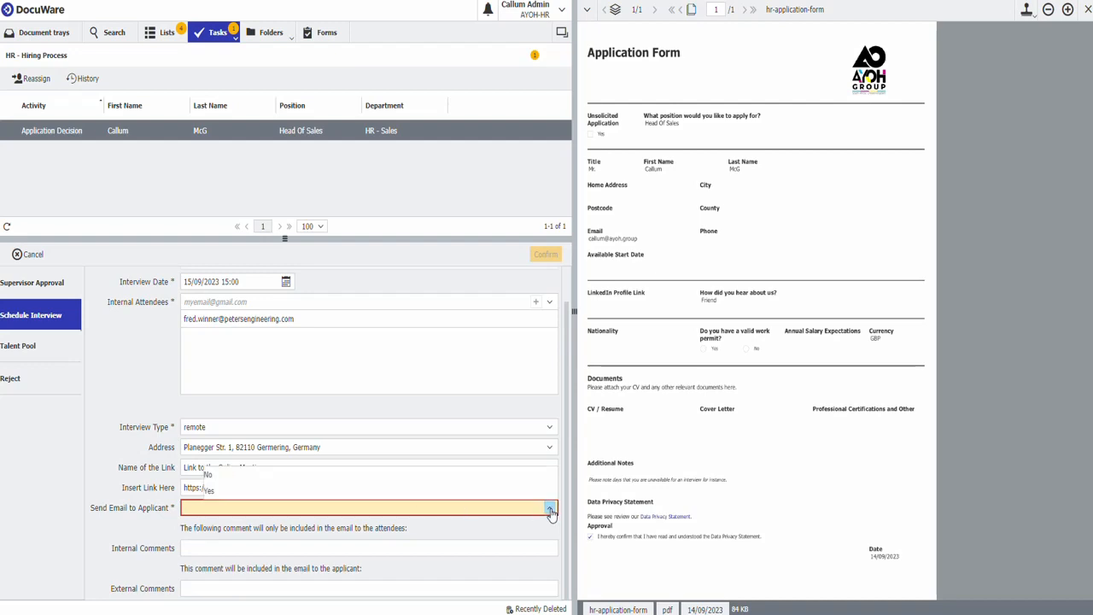
left_click(280, 491)
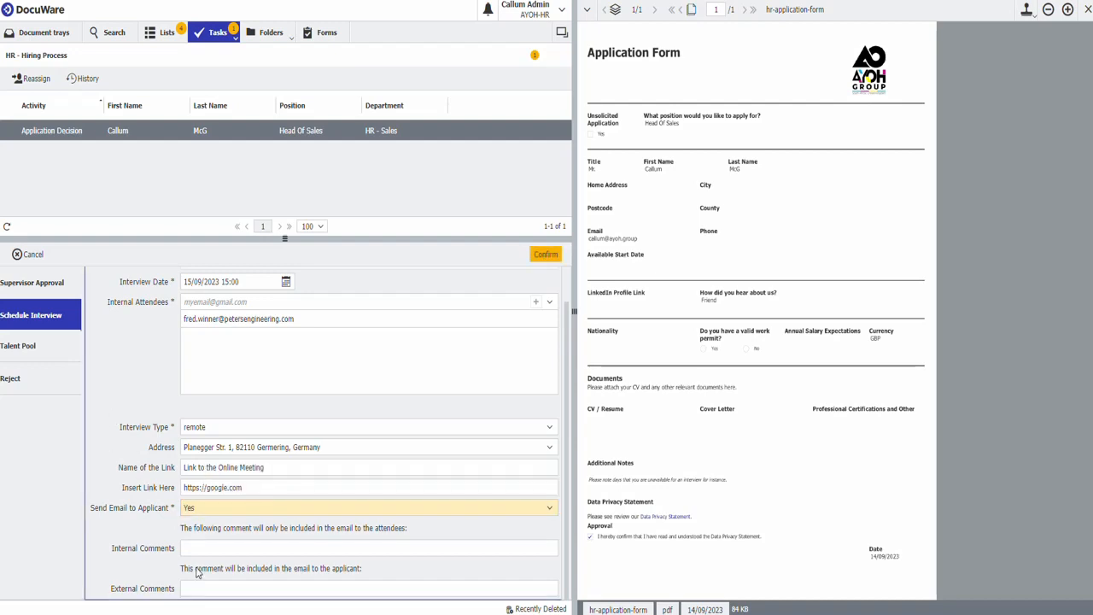
left_click(224, 587)
type("Pl")
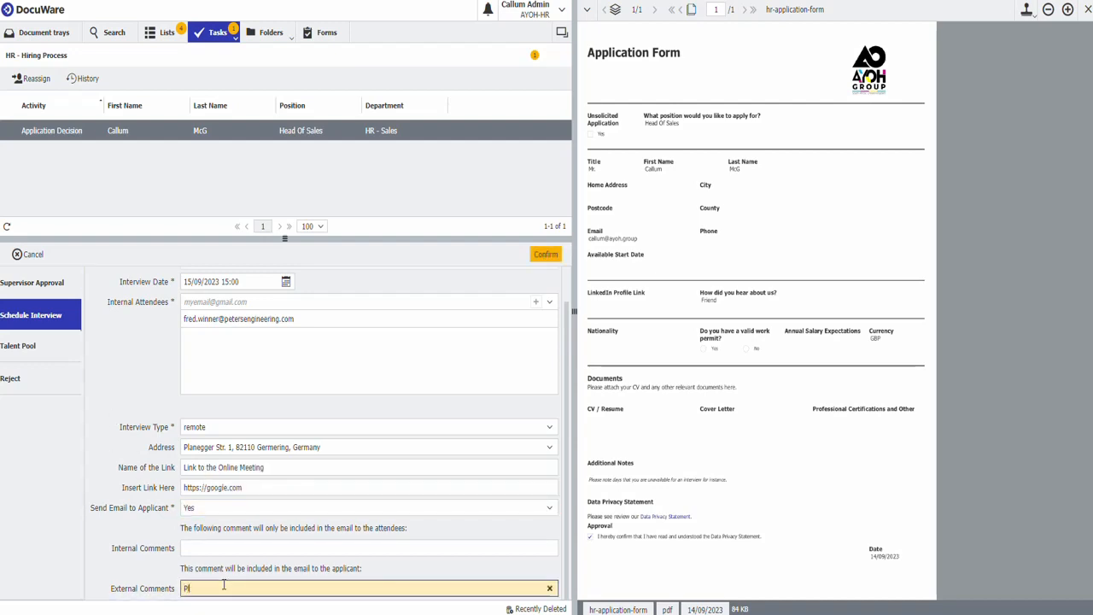
type("ease ensure you bring a copy of your Driving L")
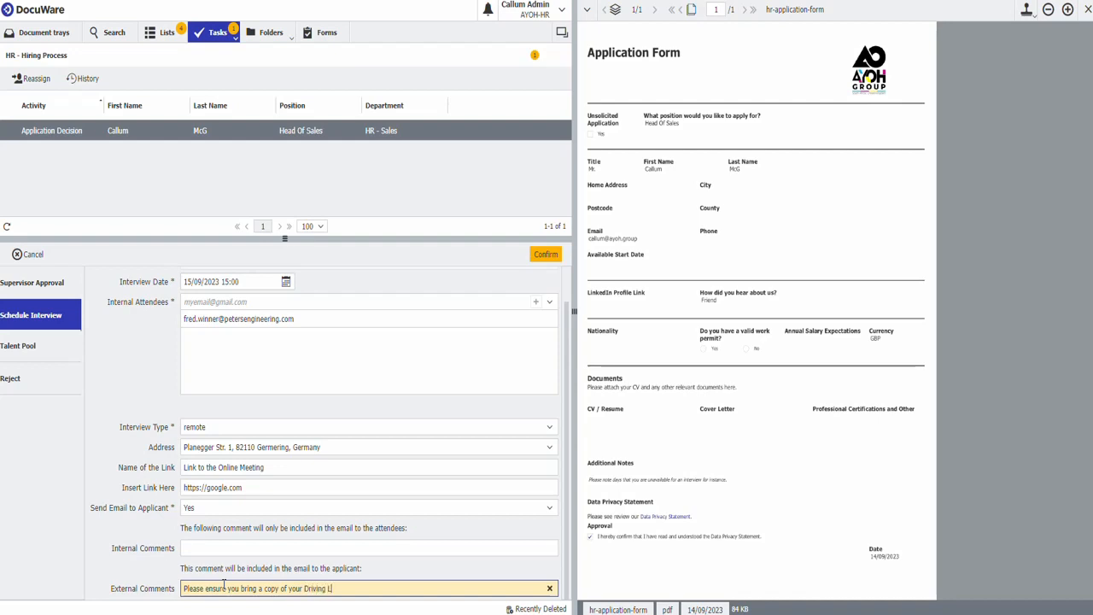
type("icense")
left_click(109, 373)
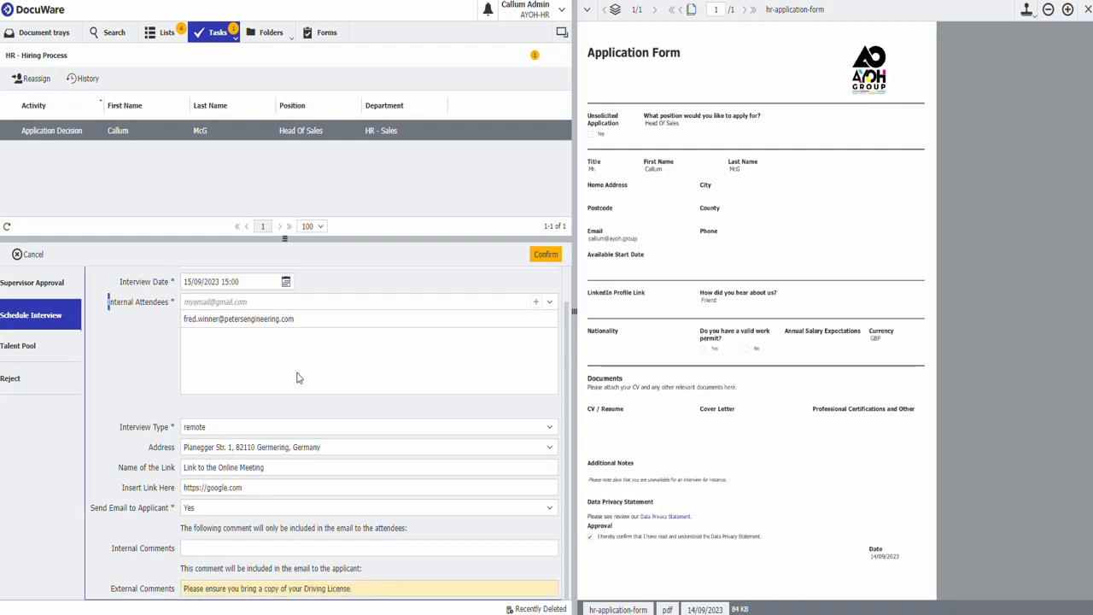
left_click(545, 255)
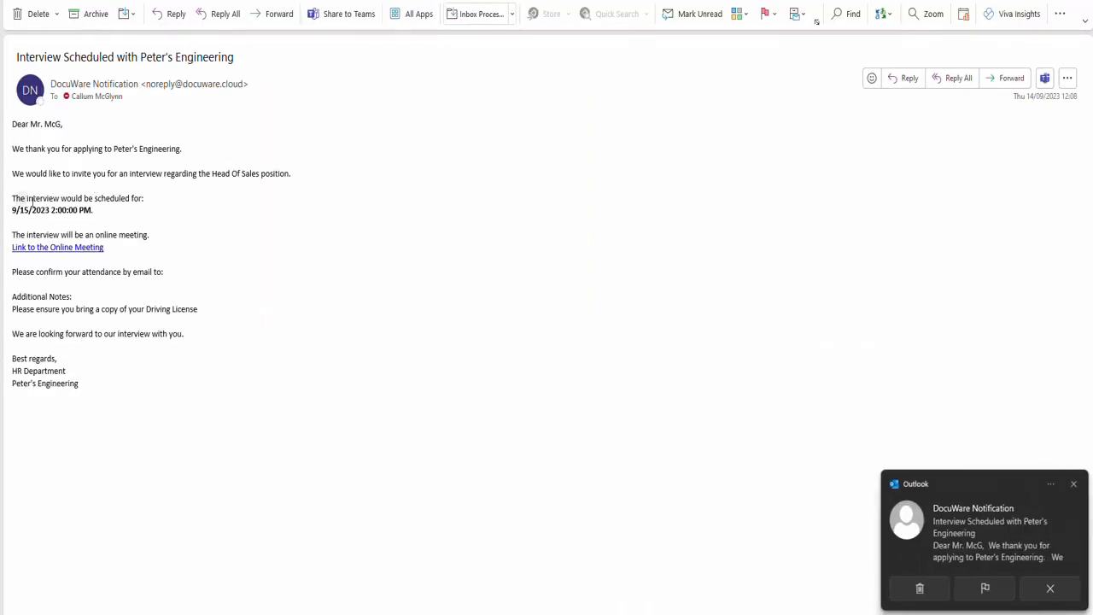
- Switch to Outlook and read the interview invitation email's scheduled date and additional notes
left_click_drag(13, 198, 90, 211)
left_click(91, 213)
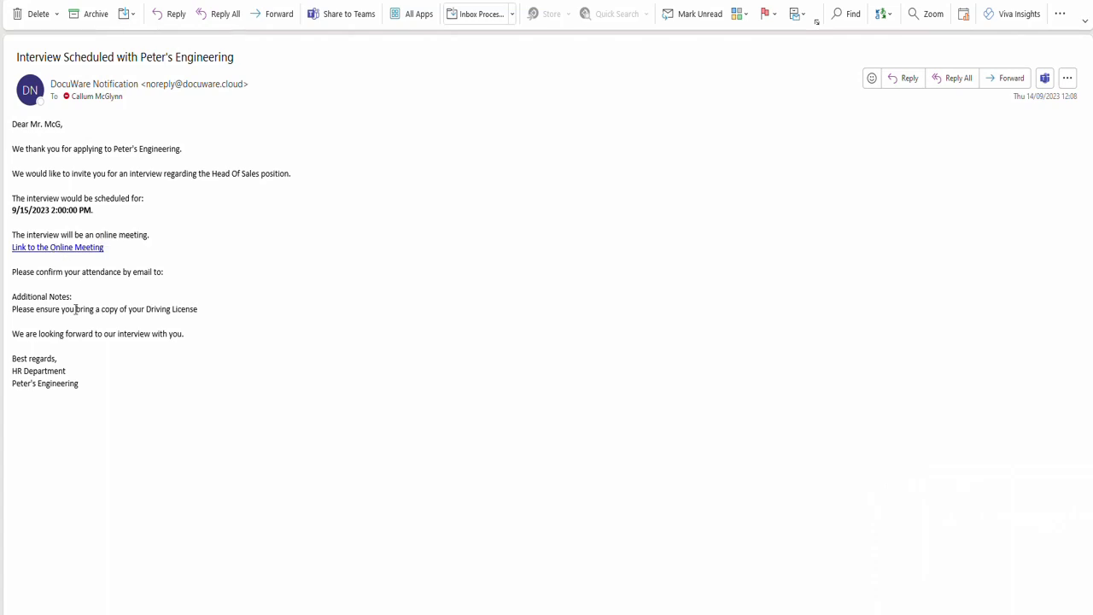
left_click_drag(14, 297, 204, 313)
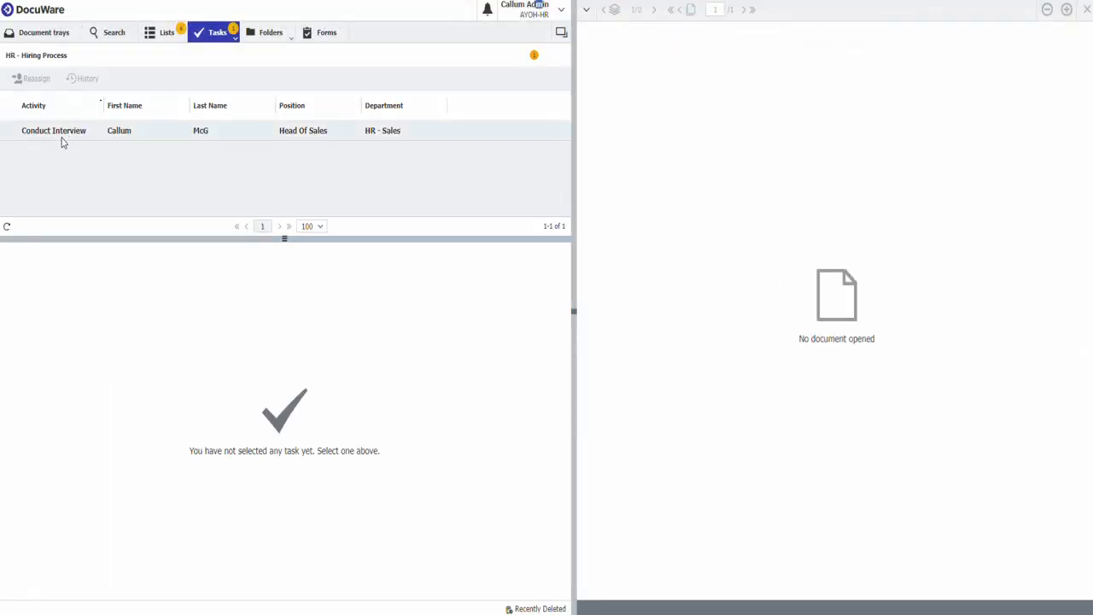
- Open the applicant's Conduct Interview task, choose Hire Candidate, and confirm the decision
left_click(46, 137)
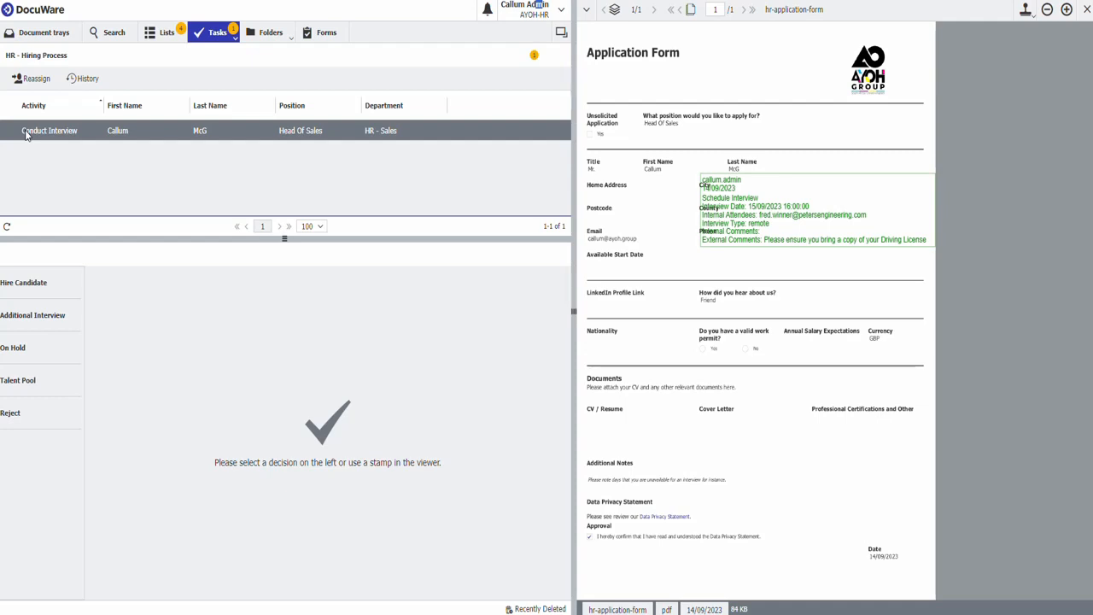
left_click(29, 290)
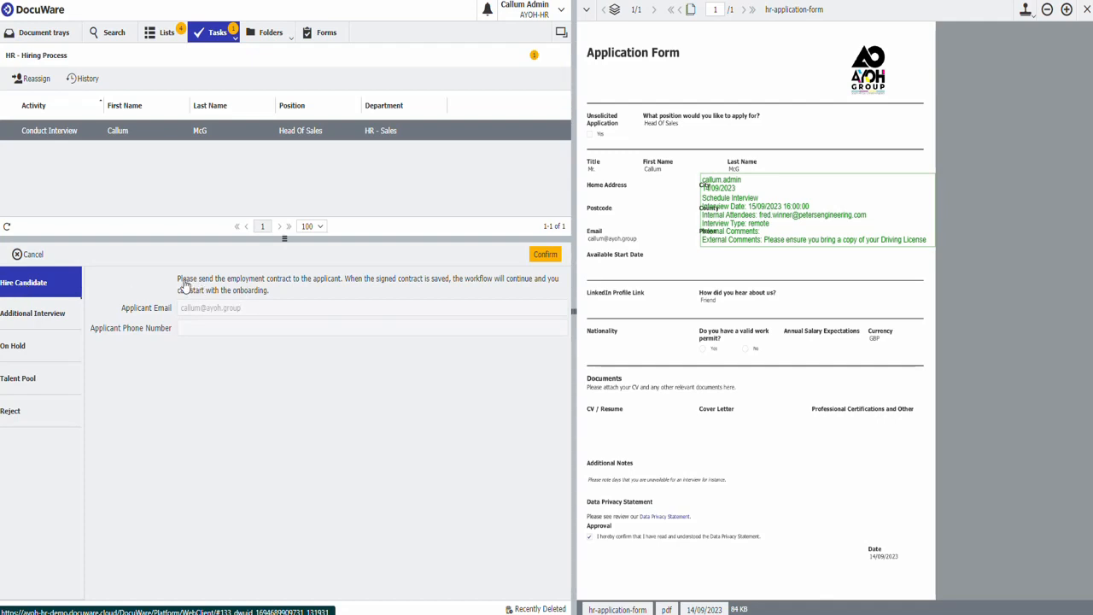
left_click(543, 256)
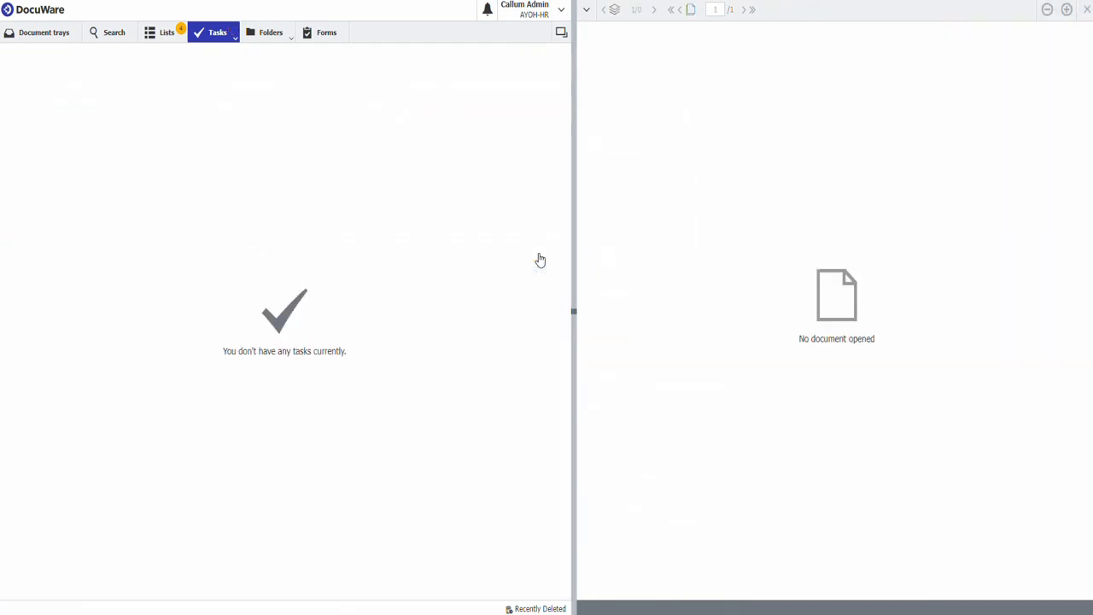